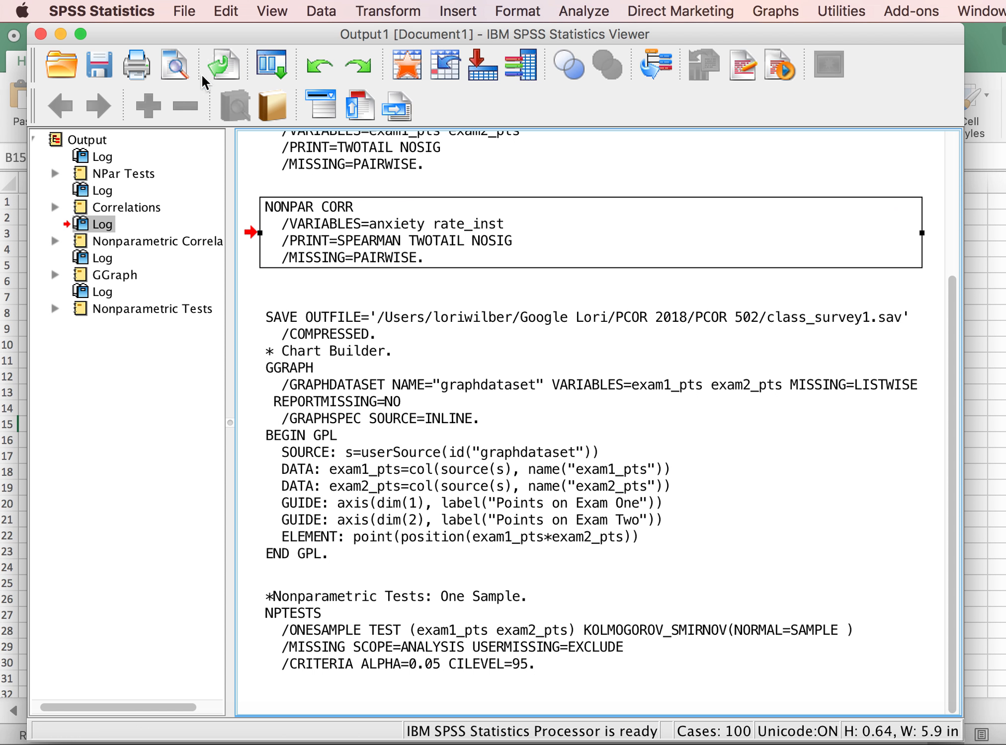
# - Create a new empty dataset and minimize the CHIP502.sav data window so the blank one is in front
pyautogui.click(184, 13)
pyautogui.moveTo(190, 37)
pyautogui.click(528, 43)
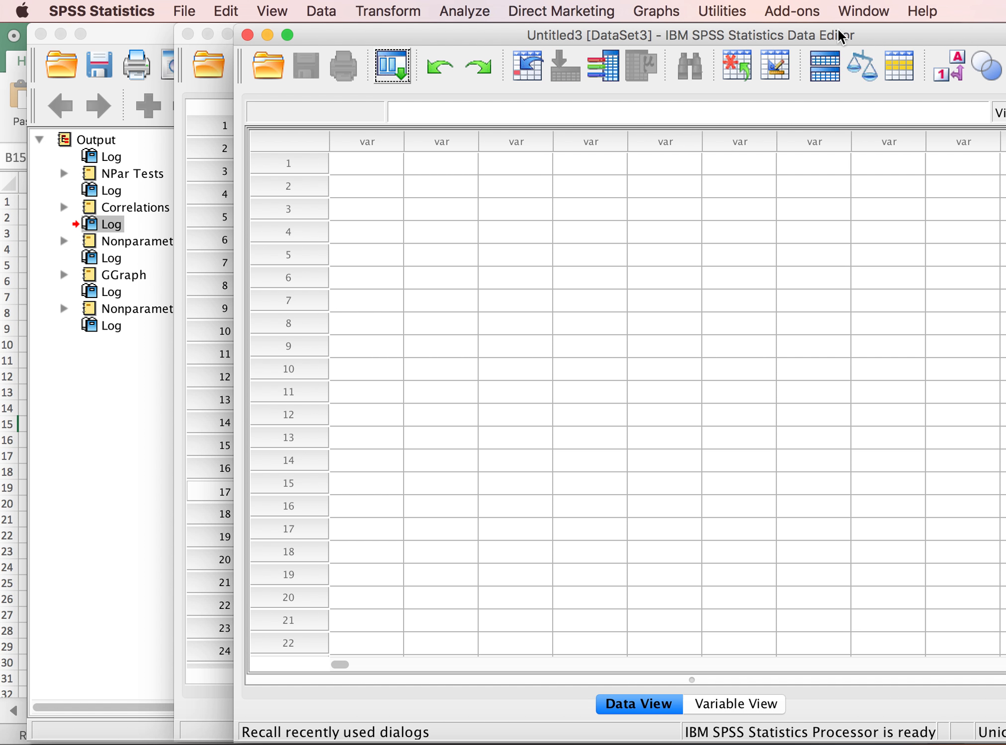
pyautogui.moveTo(837, 34); pyautogui.dragTo(671, 33)
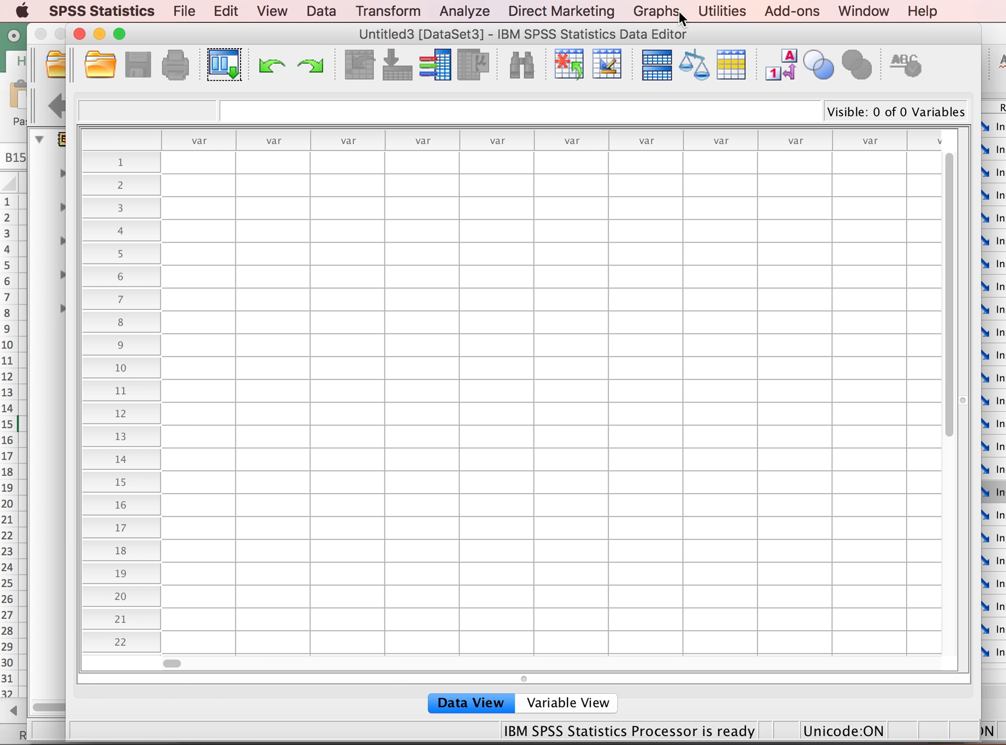
pyautogui.click(1000, 36)
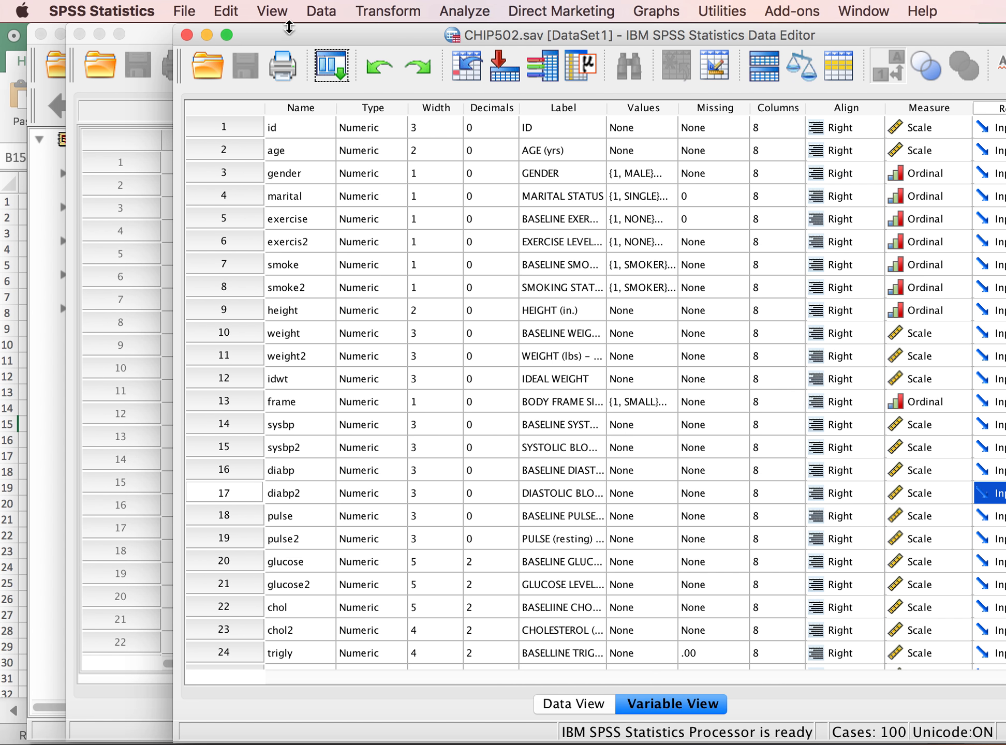
pyautogui.click(206, 35)
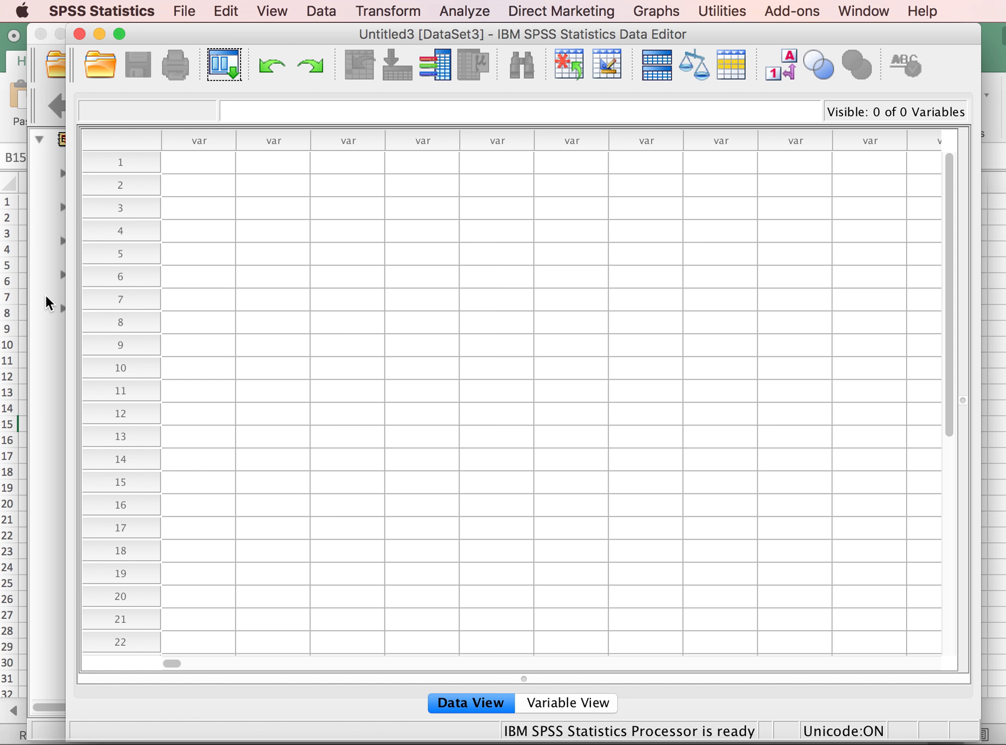
# - Define the first variable of the new dataset with the name bl_pres1
pyautogui.click(558, 700)
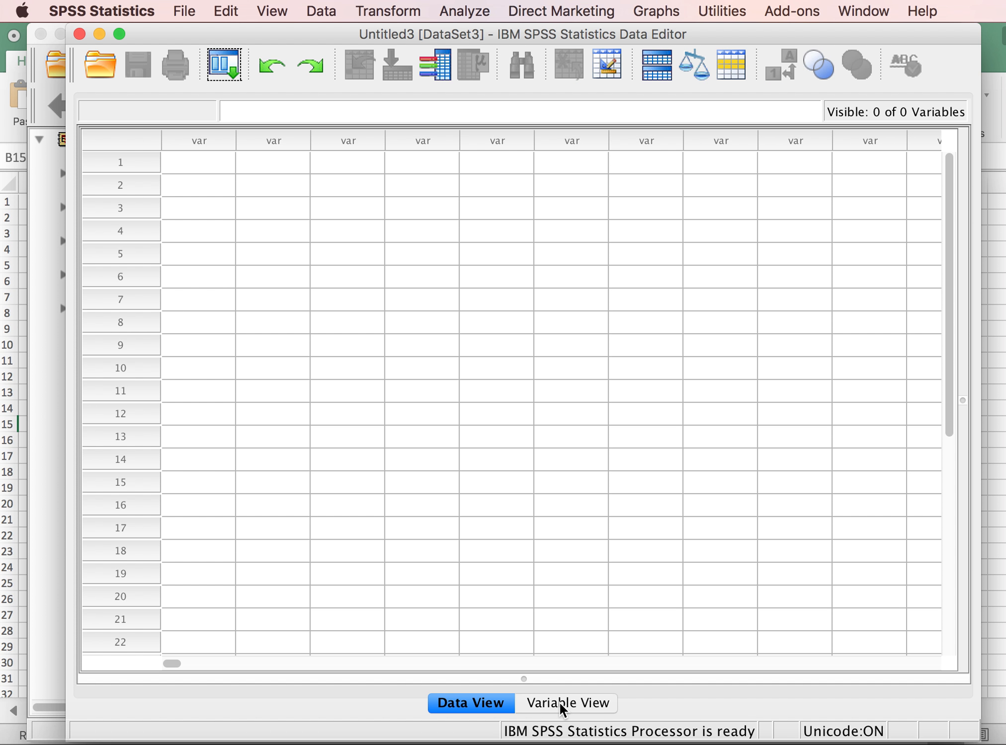
pyautogui.click(201, 126)
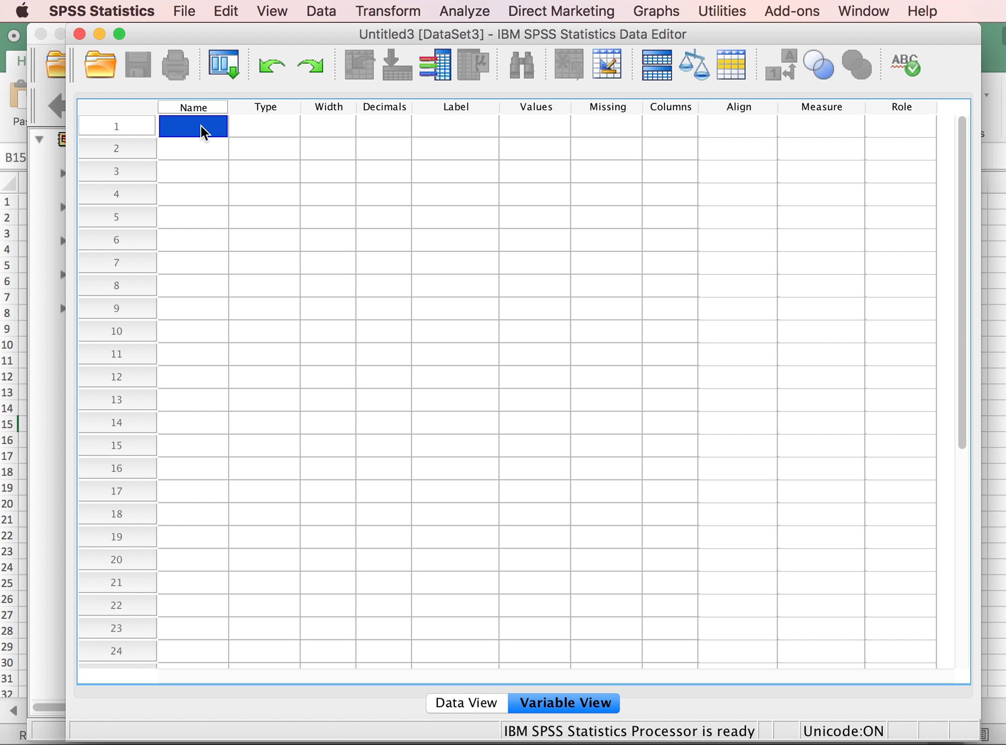
pyautogui.write('bl_')
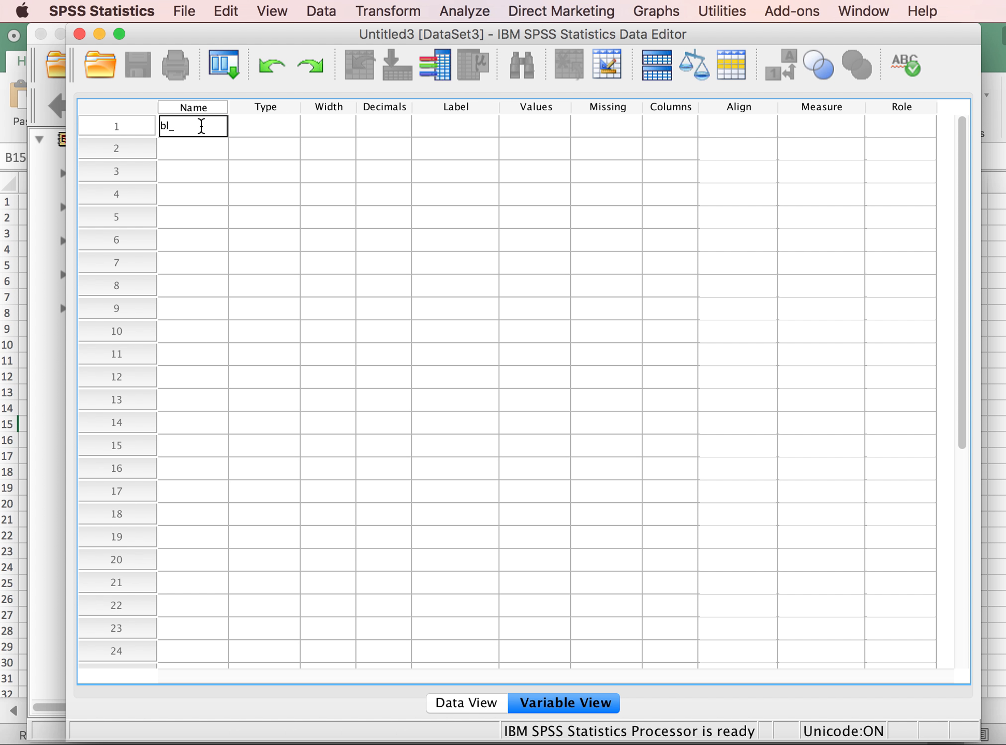
pyautogui.write('pres1')
# - Label the bl_pres1 variable "Blood Pressure (pretest)"
pyautogui.click(450, 126)
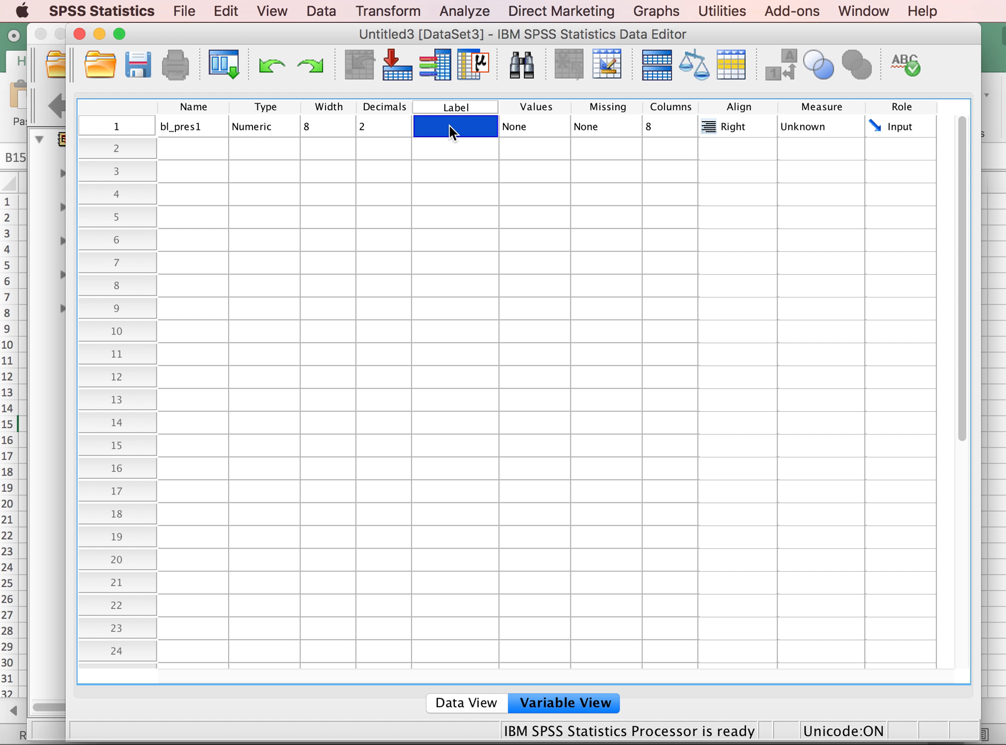
pyautogui.write('B')
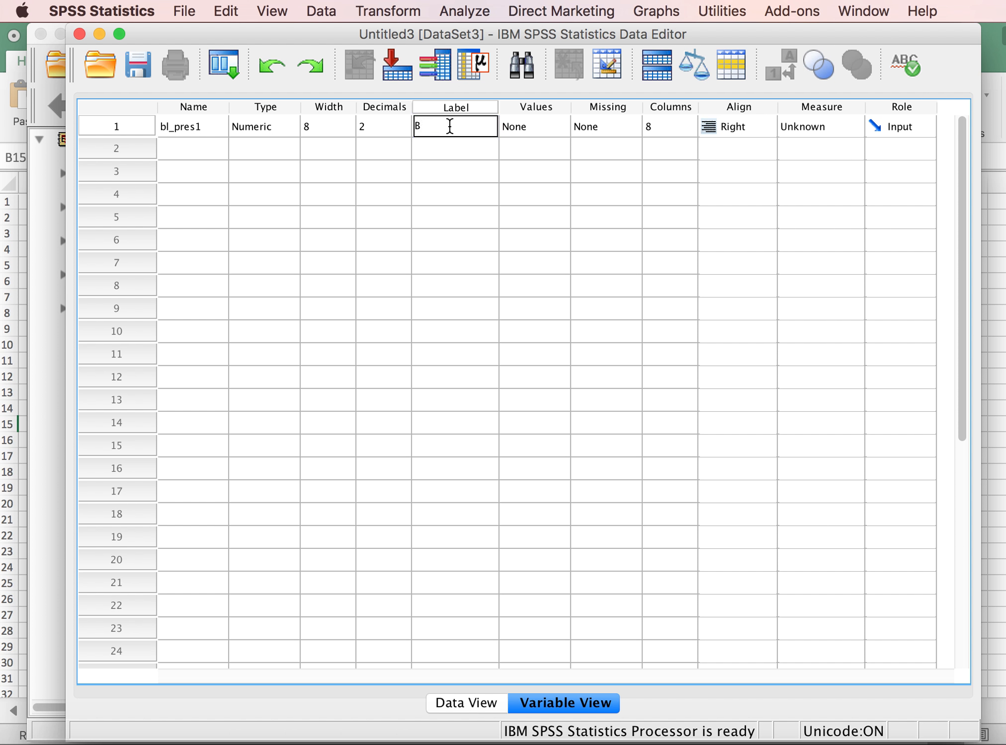
pyautogui.write('lood Pressure (pretest)')
# - Define a second variable named bl_pres2 below bl_pres1
pyautogui.click(216, 141)
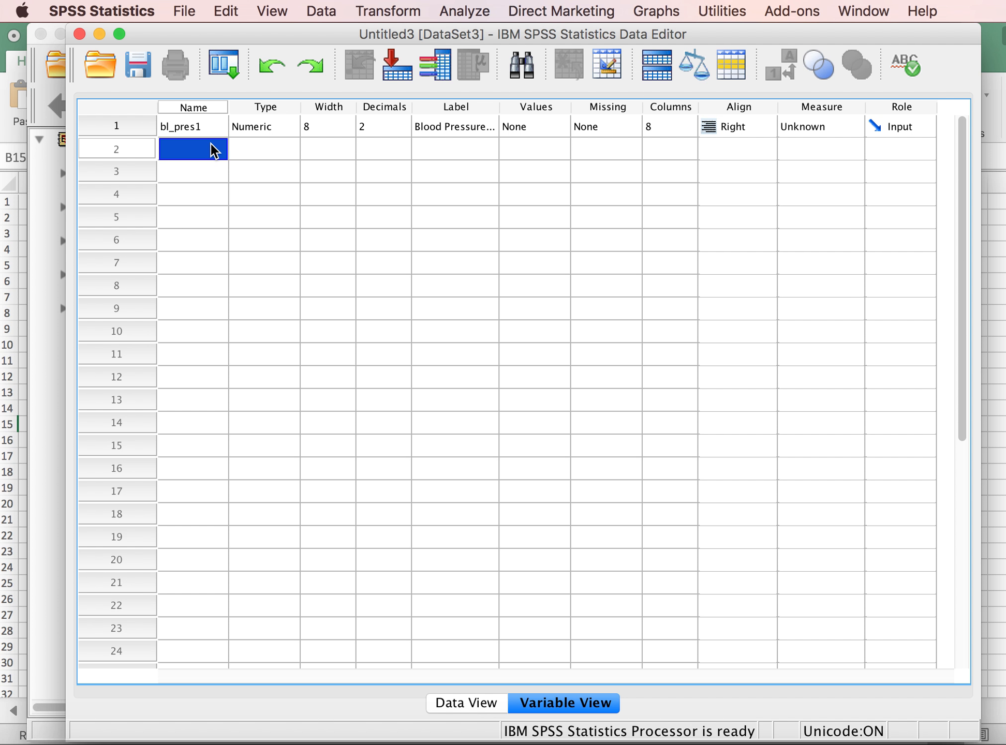
pyautogui.write('bl_pres2')
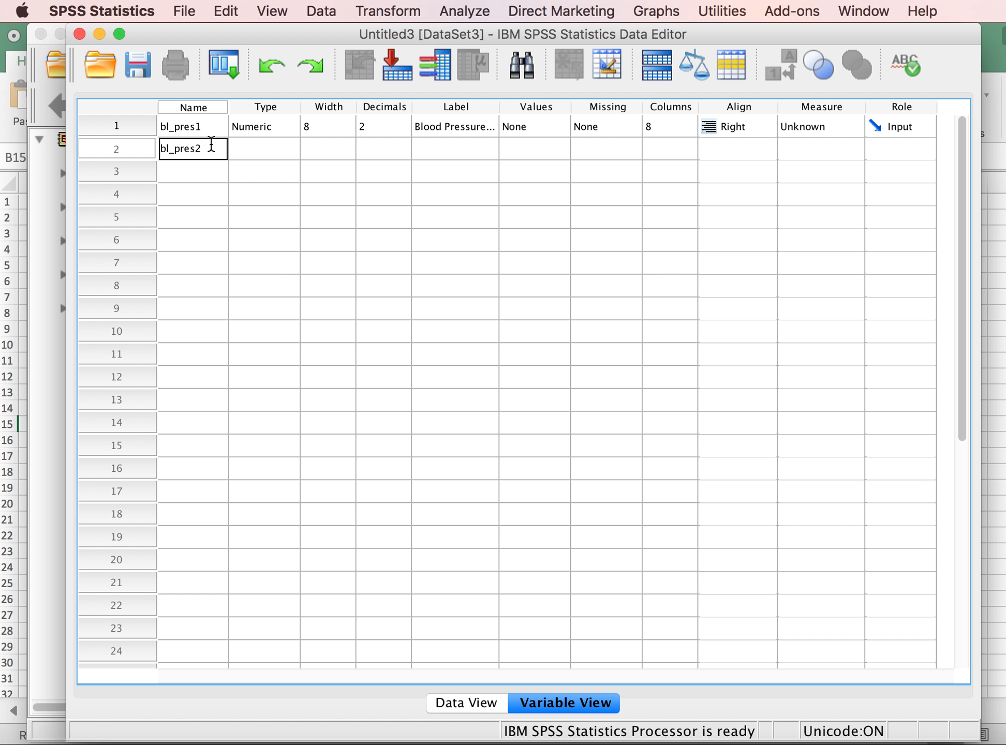
# - Label the bl_pres2 variable "Blood Pressure (posttest)"
pyautogui.click(439, 154)
pyautogui.write('Bl')
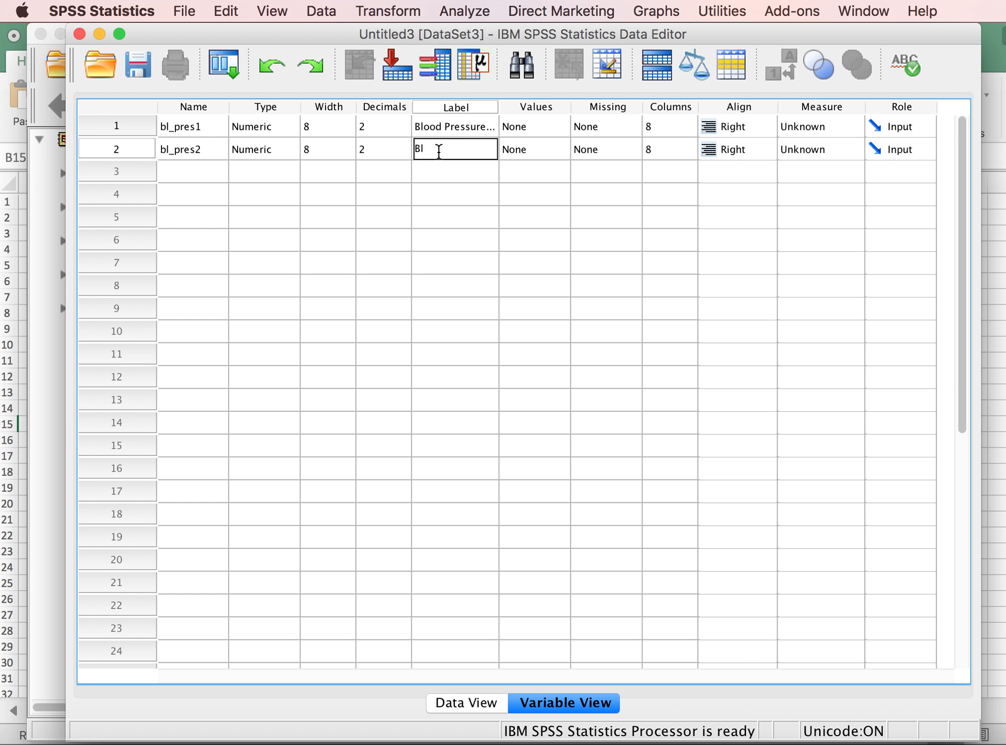
pyautogui.write('ood Pressure')
pyautogui.press('BackSpace')
pyautogui.press('BackSpace')
pyautogui.press('BackSpace')
pyautogui.press('BackSpace')
pyautogui.write('sure (posttest)')
pyautogui.click(436, 176)
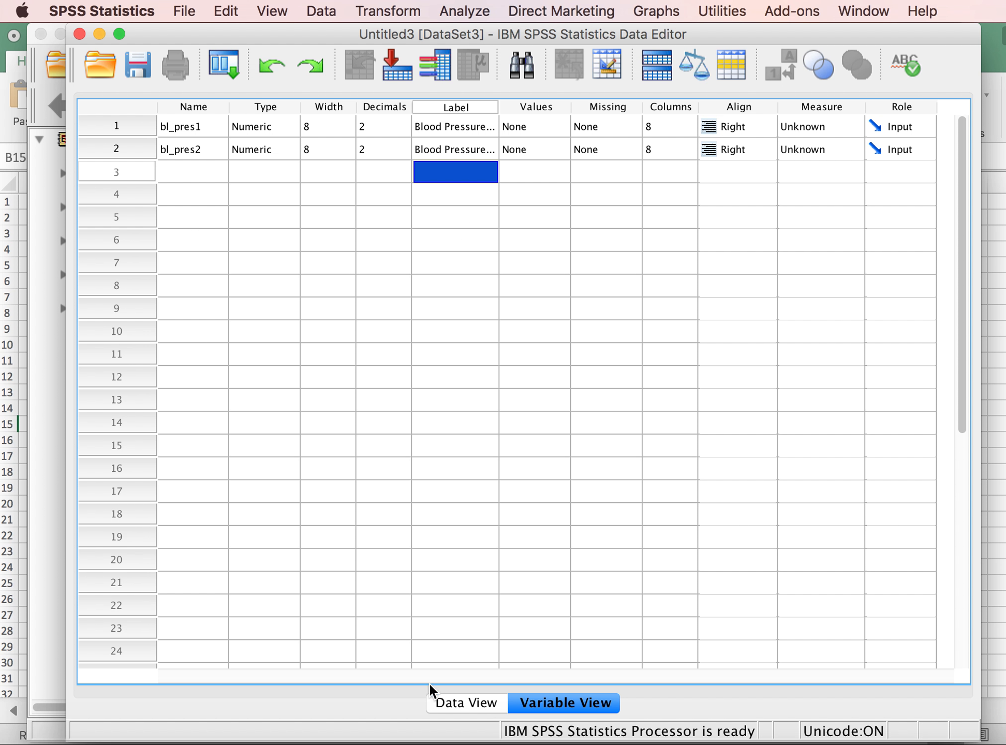
# - Copy cells A1:B12 from the Excel workbook into the bl_pres1 and bl_pres2 data columns of the SPSS dataset, starting at row 1
pyautogui.click(454, 704)
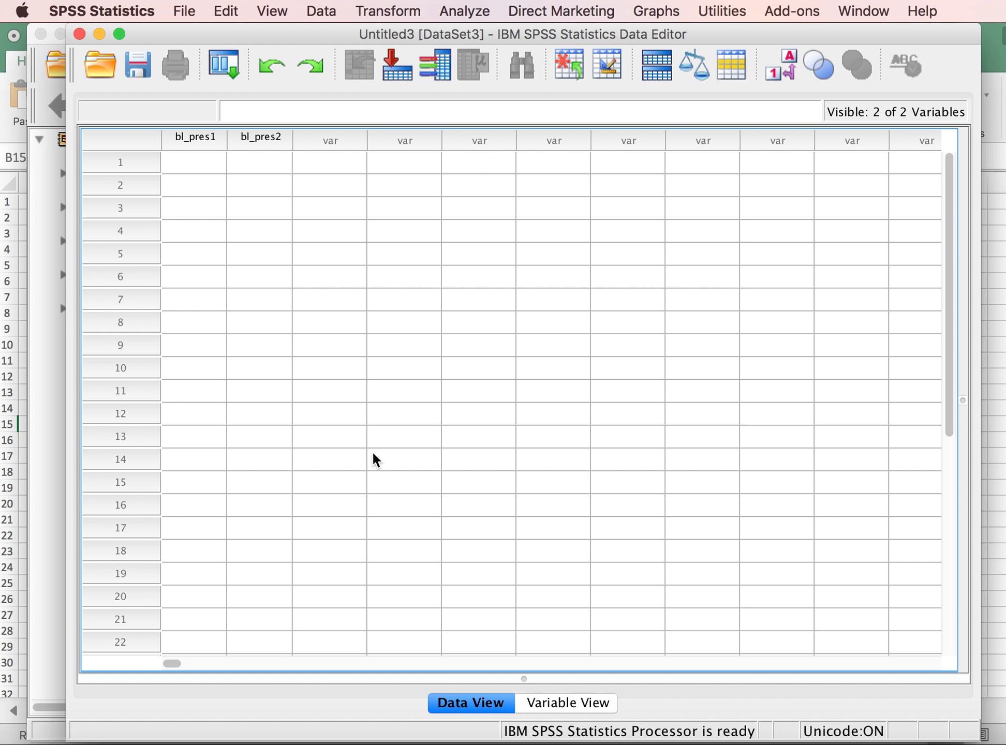
pyautogui.click(205, 164)
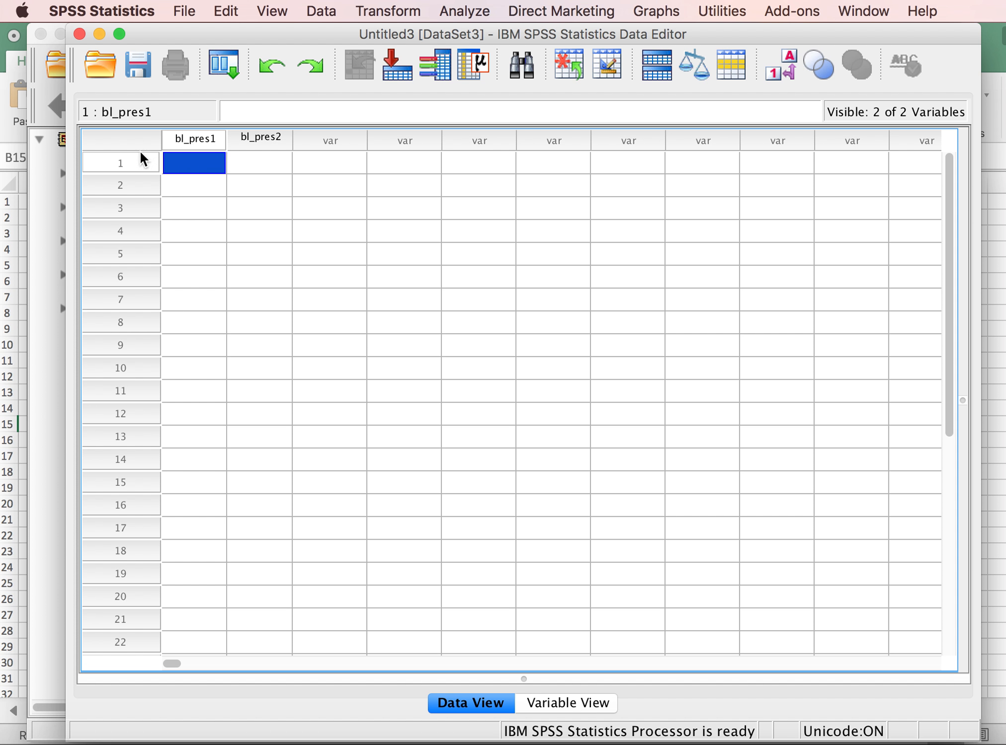
pyautogui.click(996, 344)
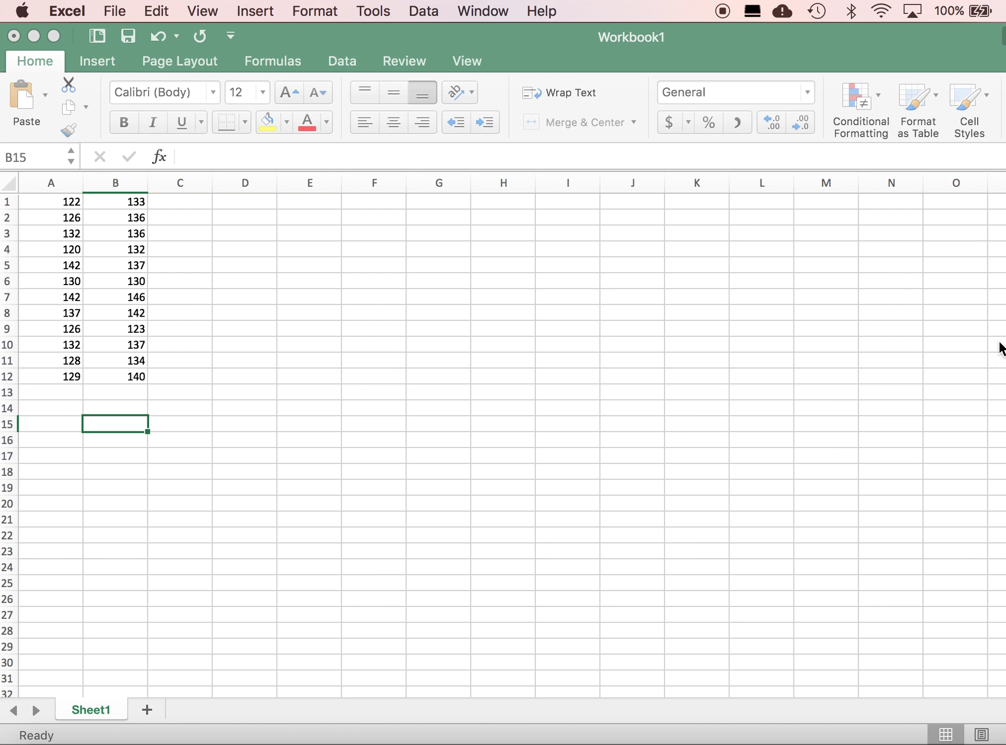
pyautogui.moveTo(56, 202); pyautogui.dragTo(113, 380)
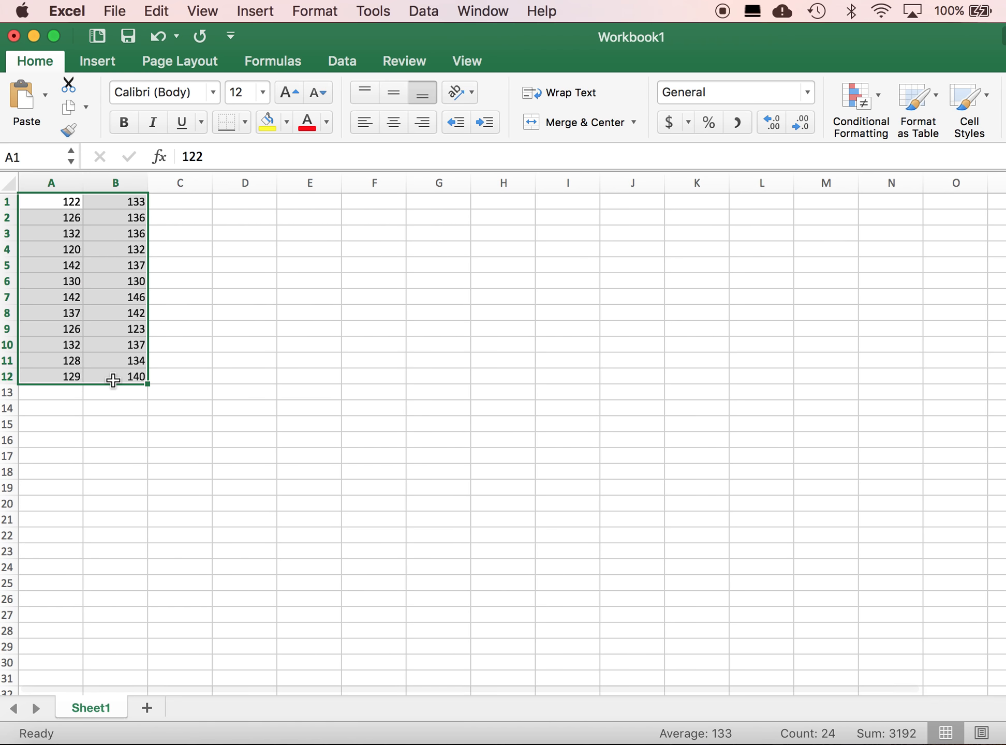
pyautogui.press('super+c')
pyautogui.hotkey('ctrl', 'Up')
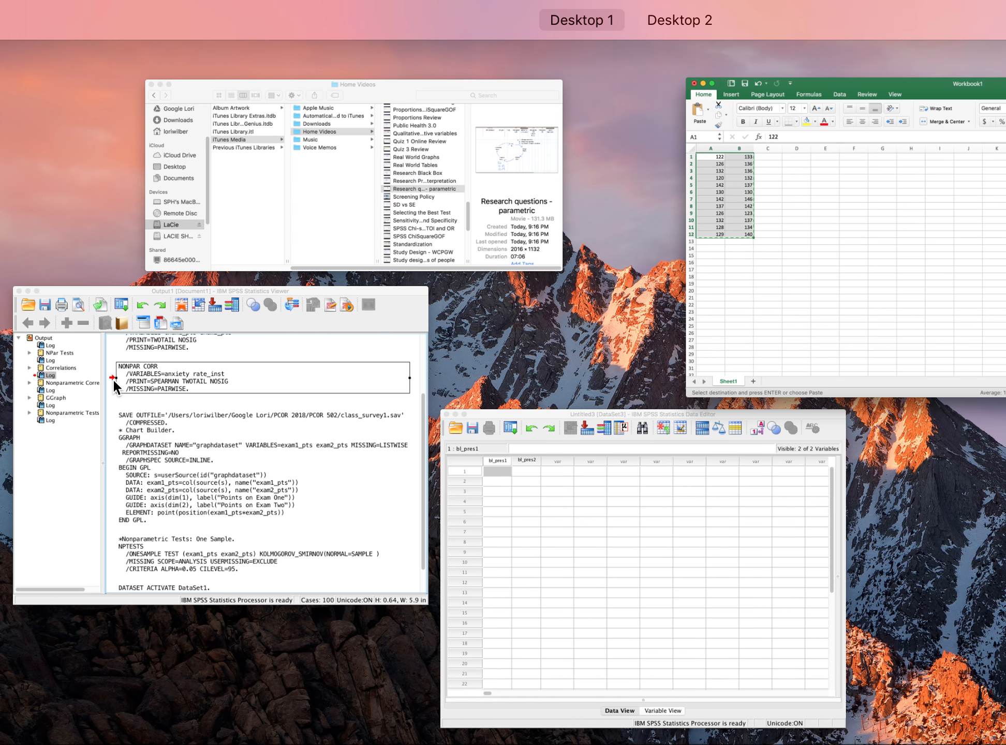
pyautogui.click(494, 512)
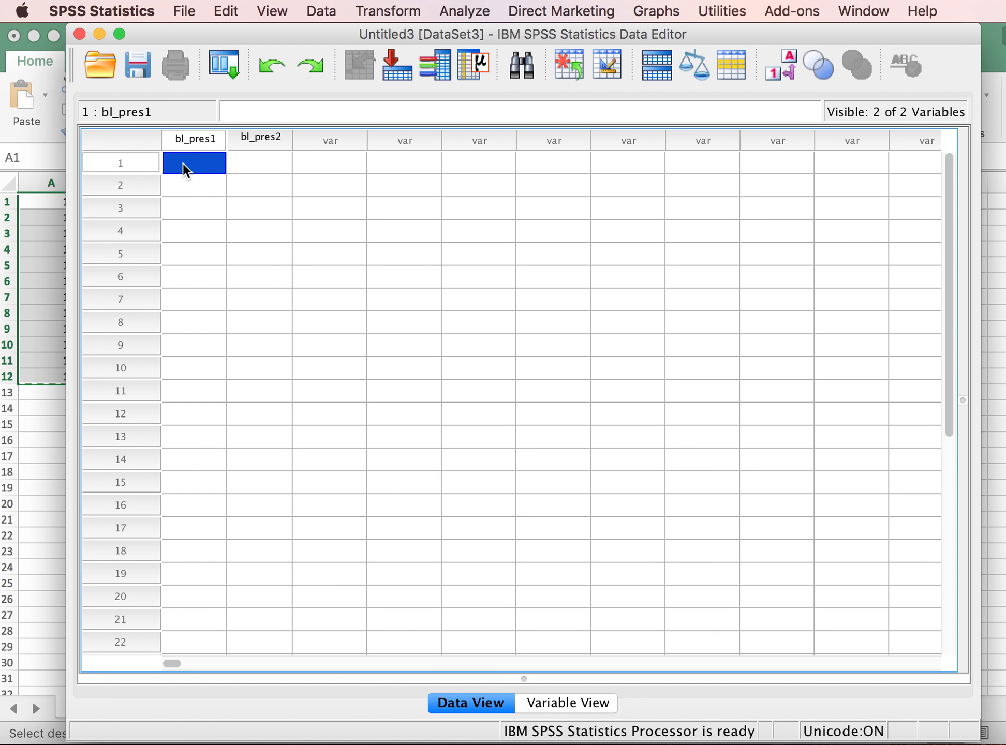
pyautogui.press('super+v')
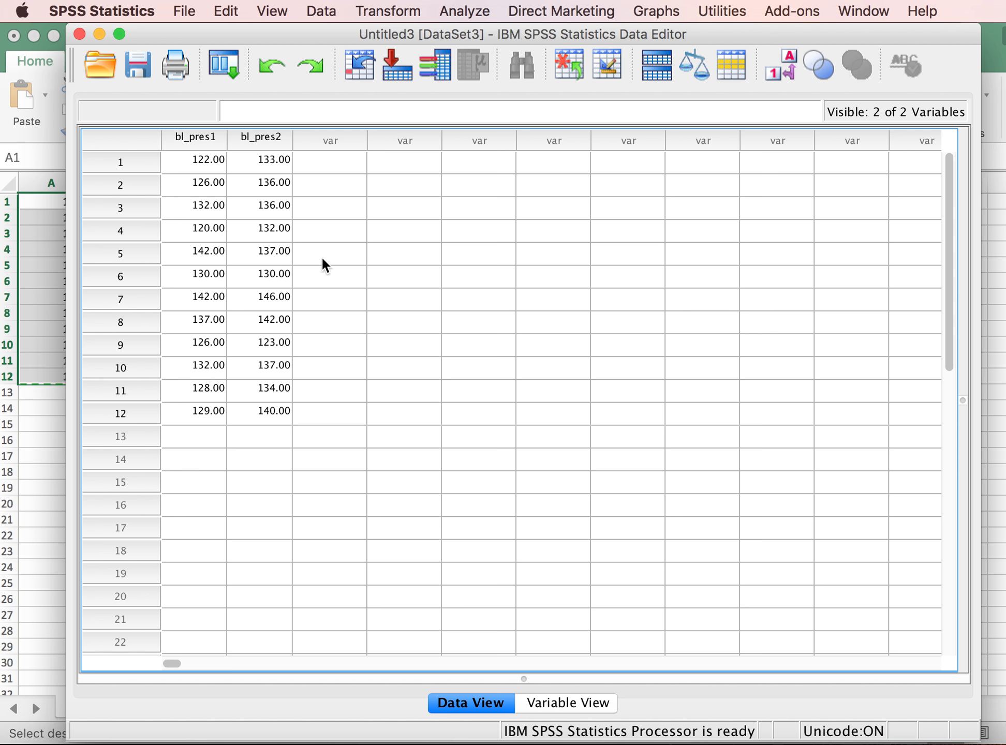
# - Save the dataset as an SPSS Statistics file named Blood Pressure in the PCOR 502 folder
pyautogui.click(564, 704)
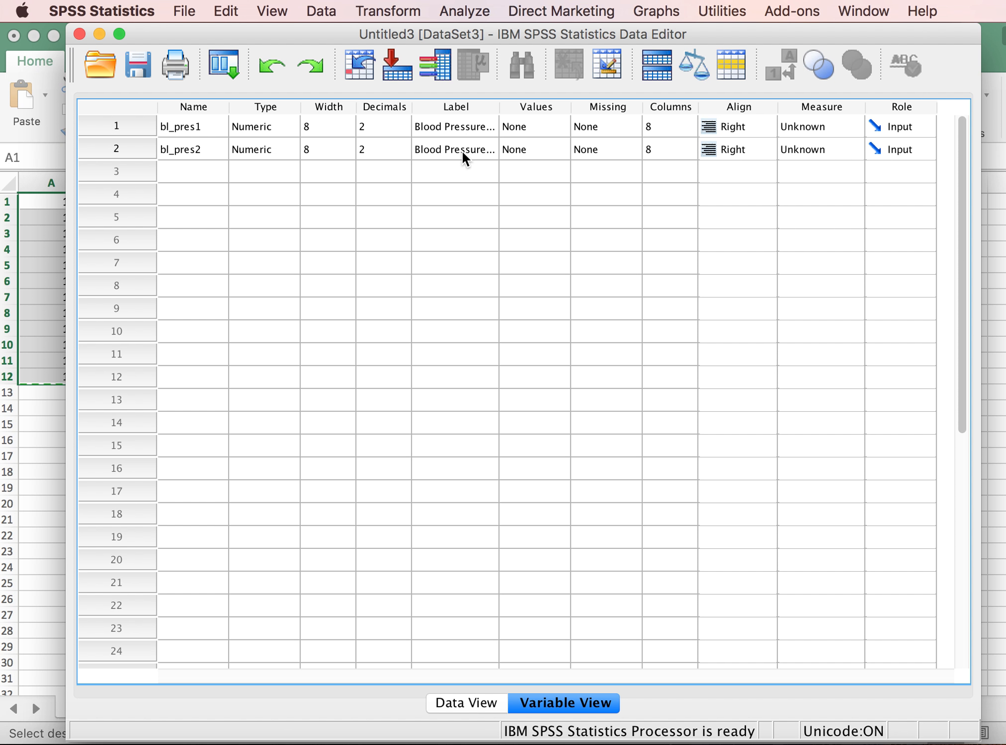
pyautogui.click(467, 698)
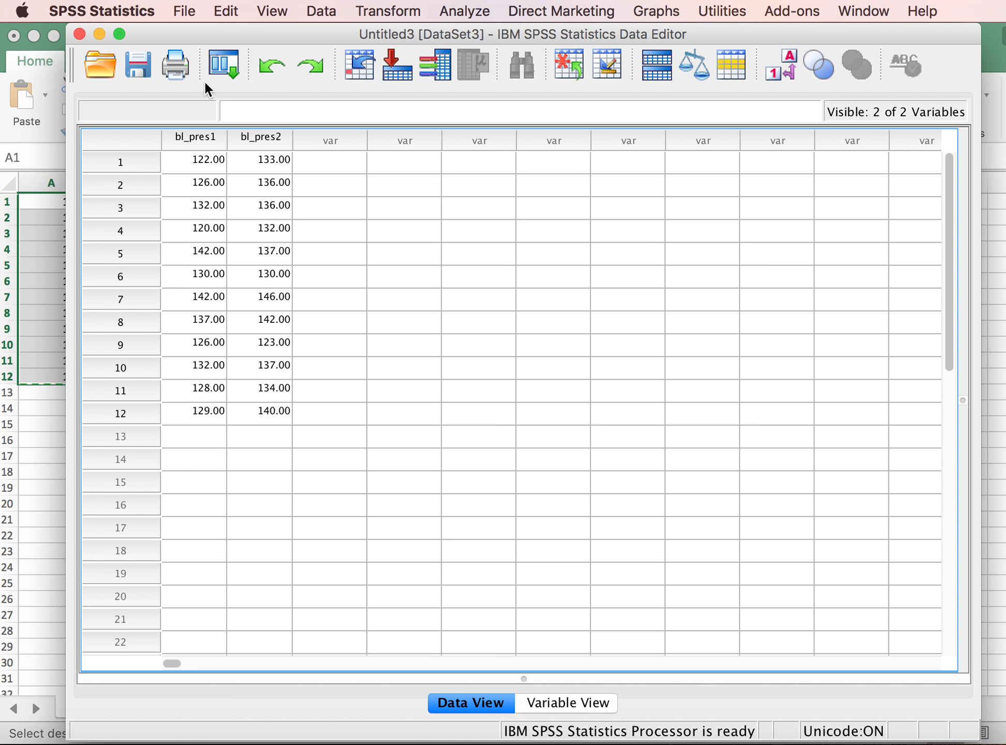
pyautogui.click(137, 61)
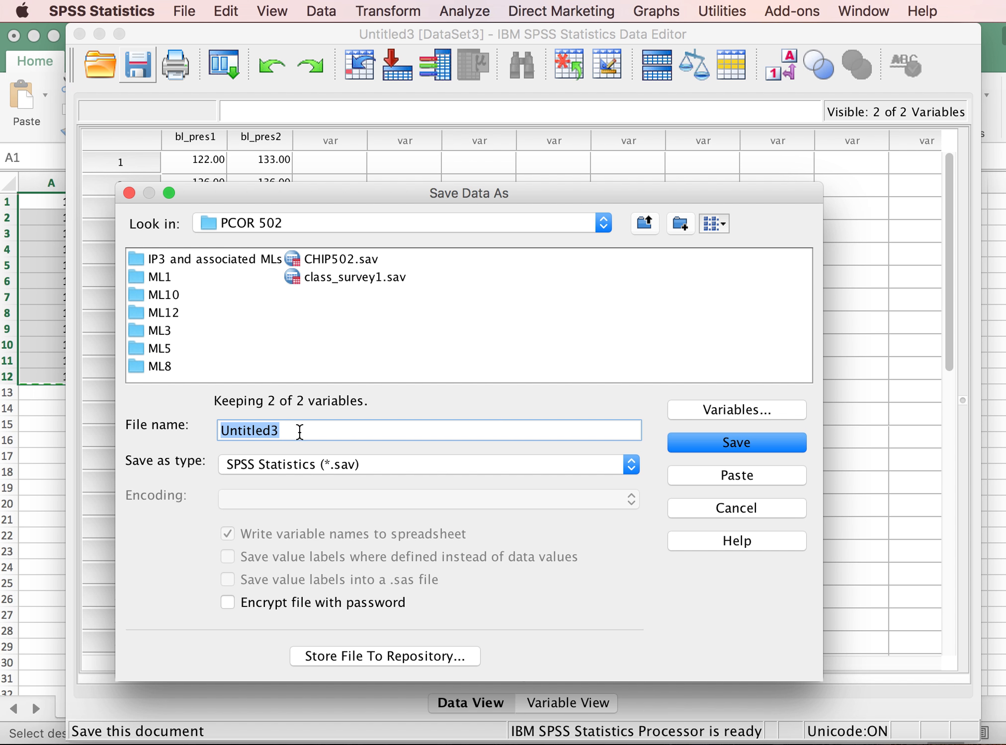
pyautogui.write('Blood Pressure')
pyautogui.click(697, 448)
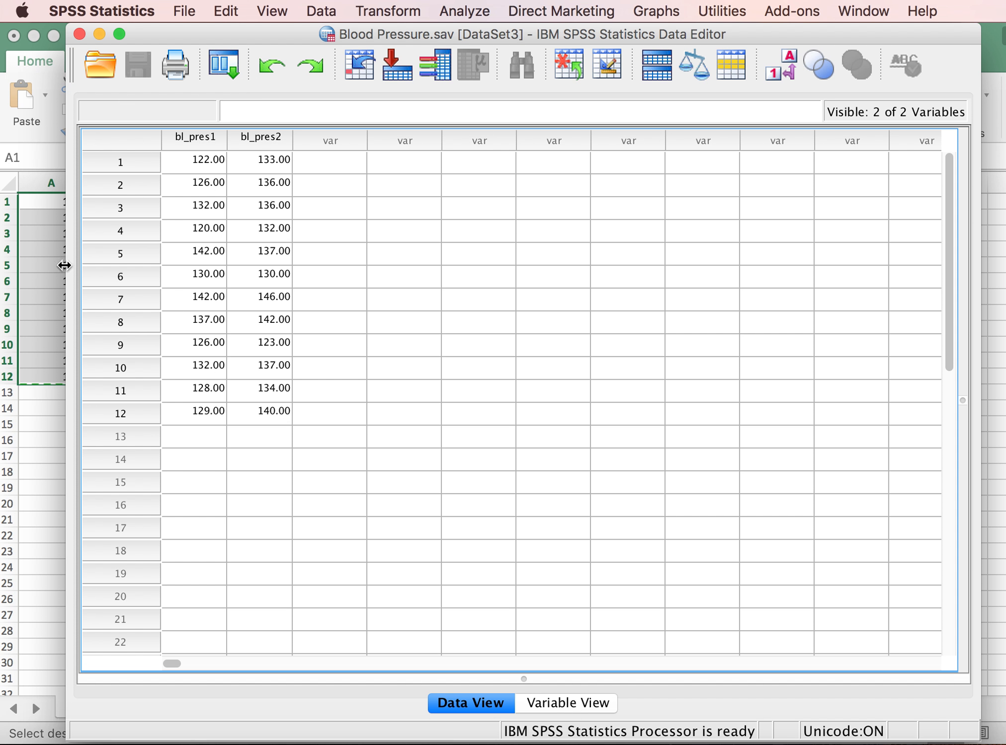
# - Clear the copy marking in the Excel workbook and return to the Blood Pressure.sav data window in SPSS, shifting it slightly
pyautogui.click(32, 419)
pyautogui.click(32, 420)
pyautogui.press('Escape')
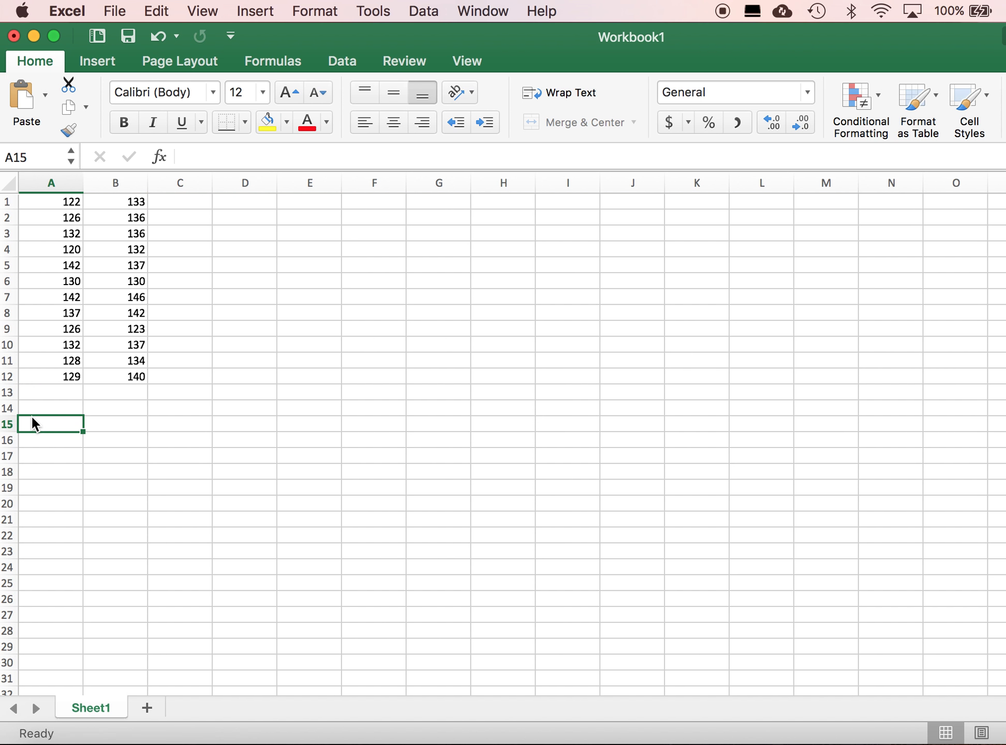
pyautogui.hotkey('ctrl', 'Up')
pyautogui.click(611, 506)
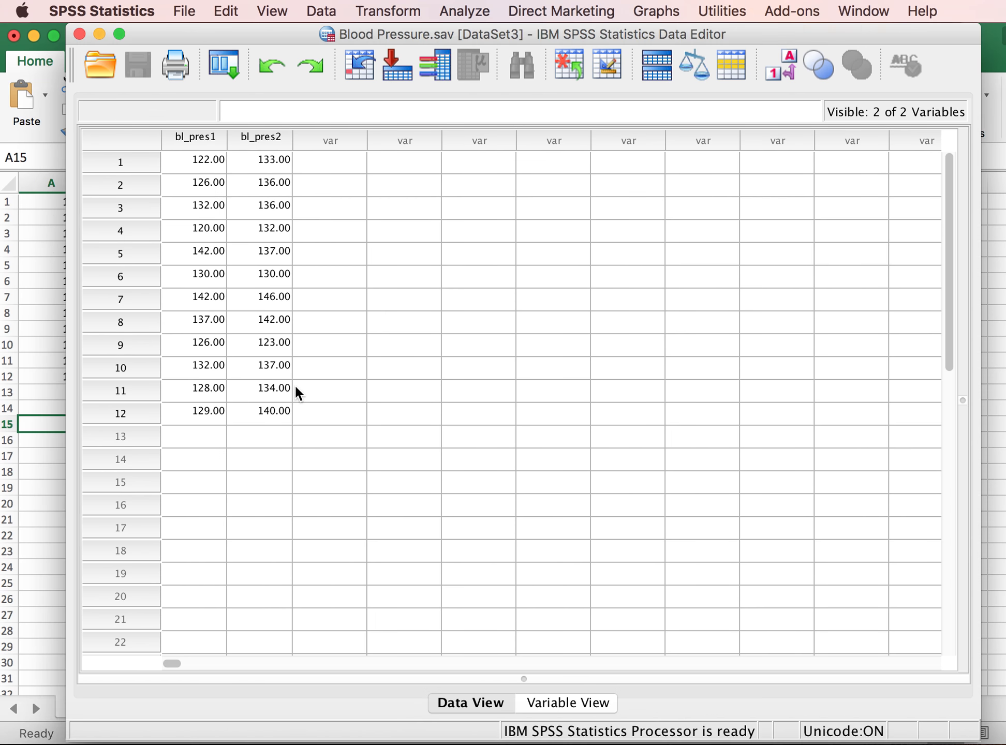
pyautogui.moveTo(398, 32); pyautogui.dragTo(346, 33)
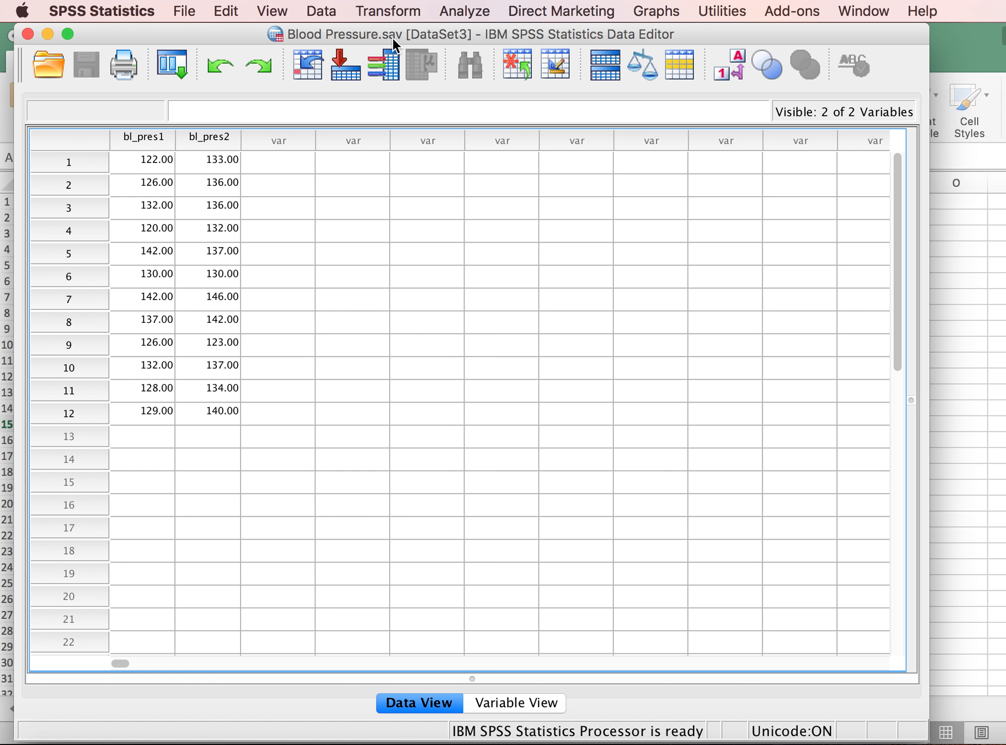
# - Open the Paired-Samples T Test for comparing means on the Blood Pressure dataset
pyautogui.click(456, 12)
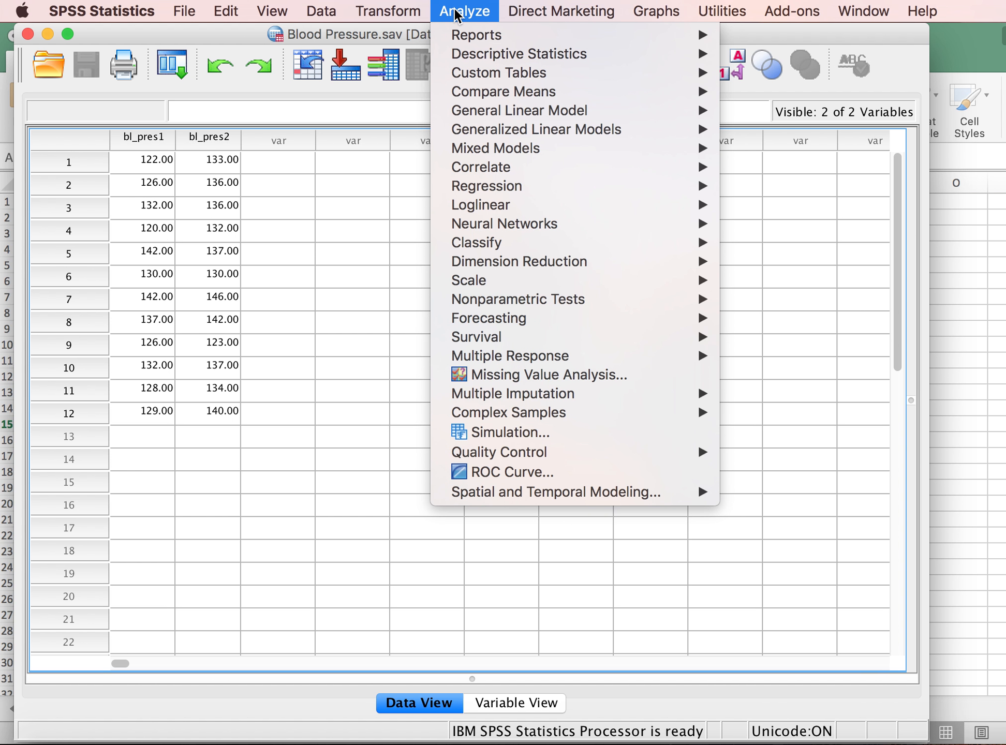
pyautogui.moveTo(562, 90)
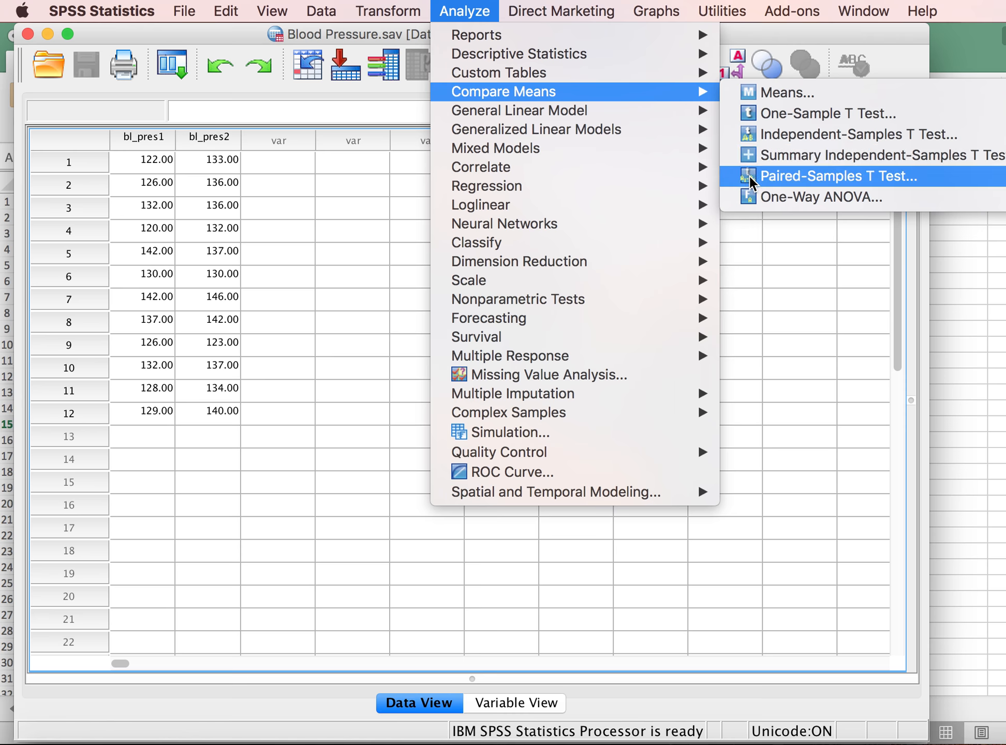
pyautogui.click(781, 176)
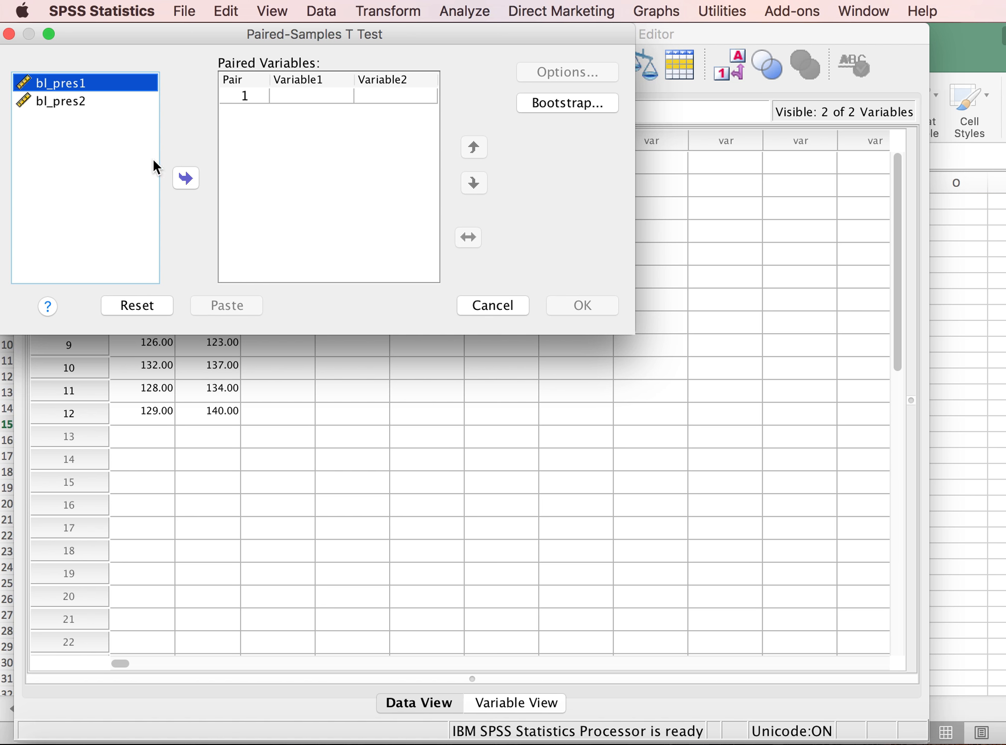
pyautogui.click(186, 179)
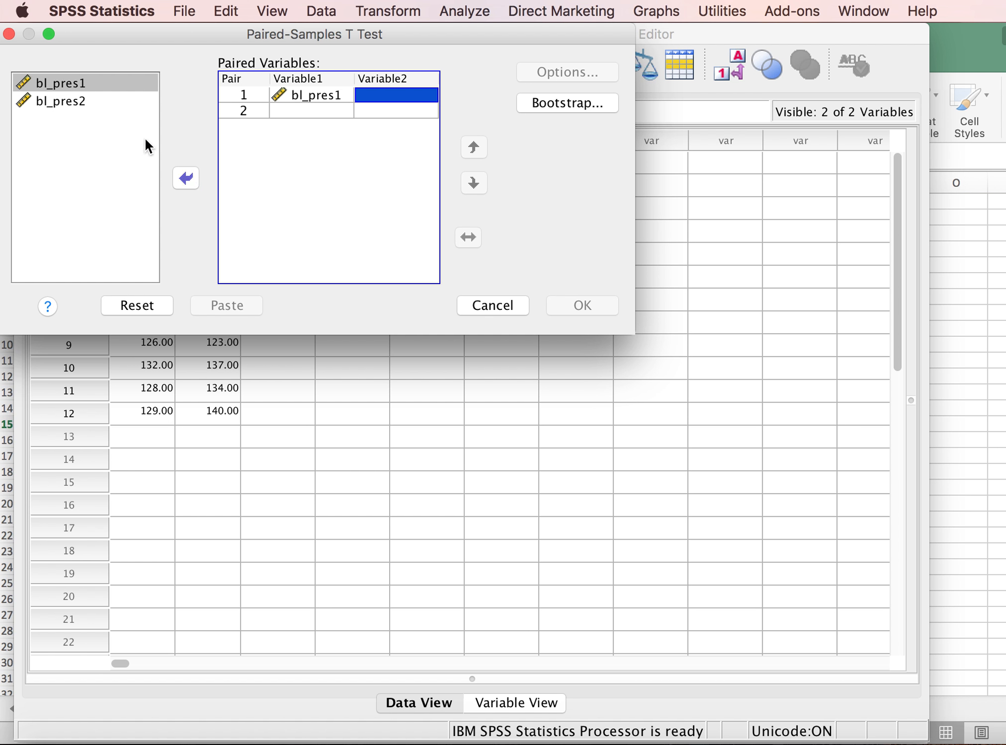
pyautogui.click(60, 95)
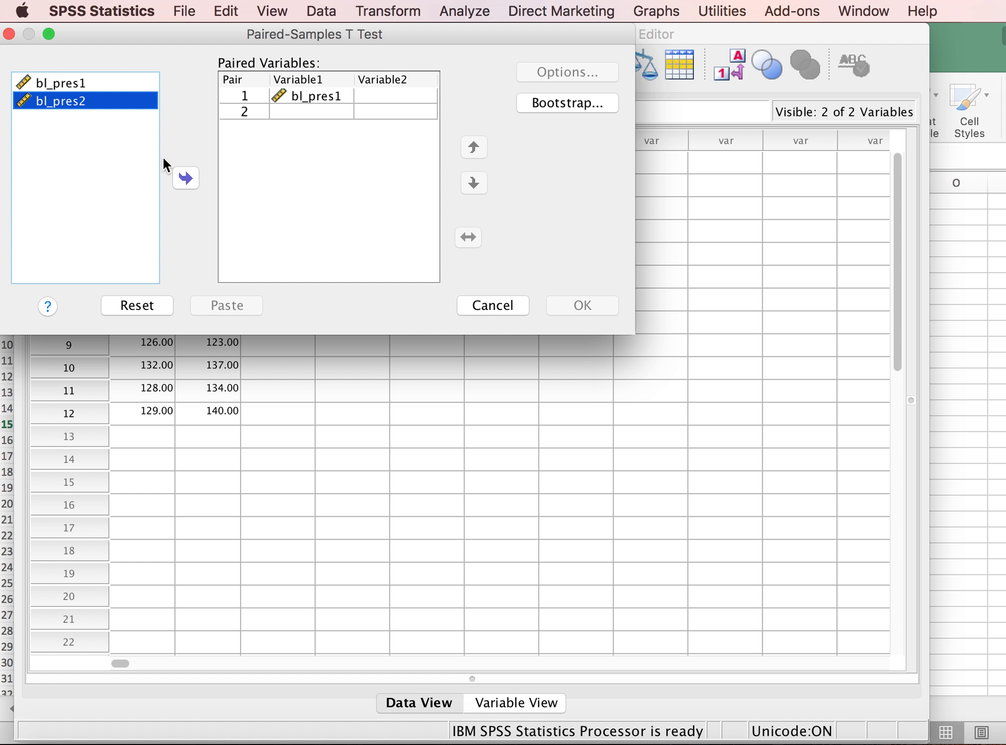
pyautogui.click(186, 179)
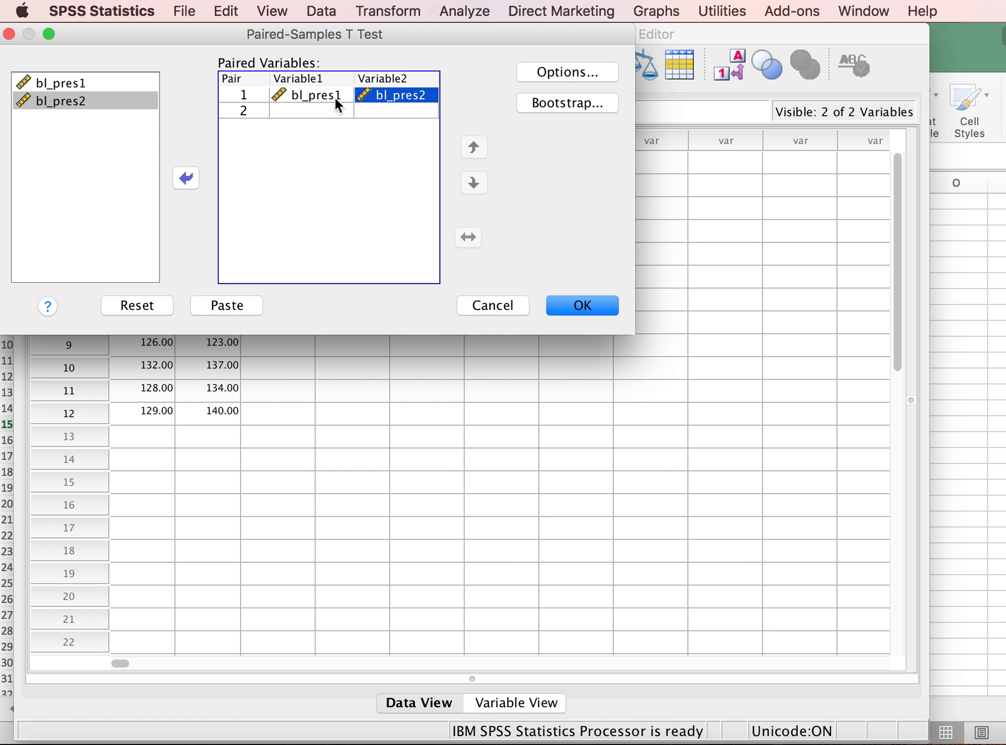
pyautogui.click(149, 307)
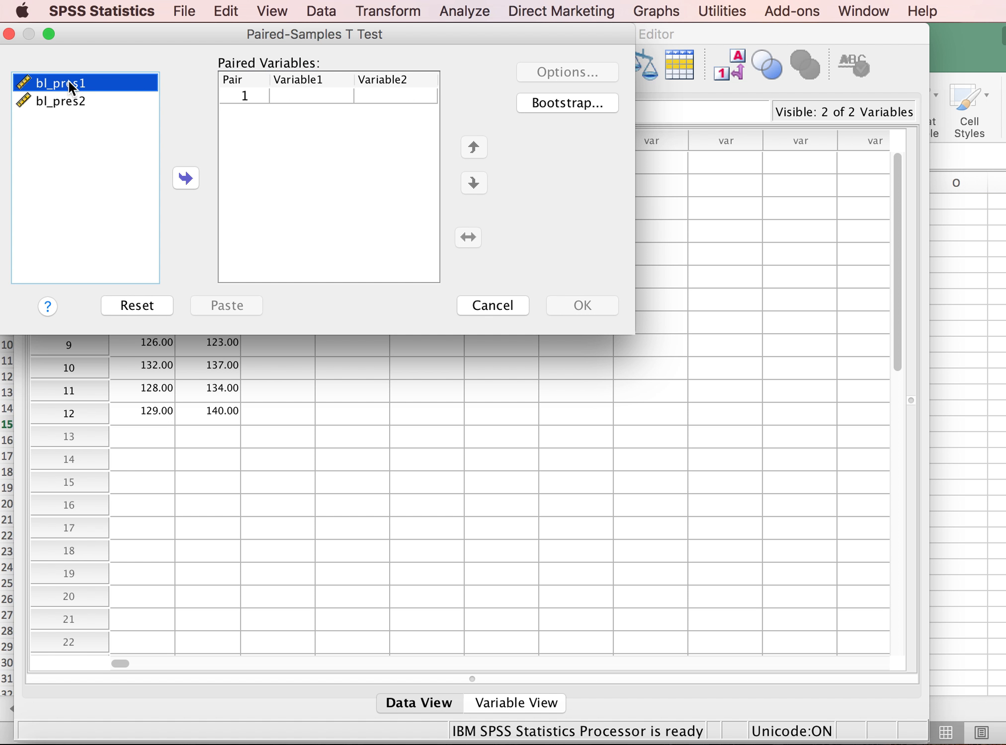
# - Assign bl_pres1 and bl_pres2 together as pair 1 and run the paired-samples t test
pyautogui.keyDown('shift'); pyautogui.click(71, 103); pyautogui.keyUp('shift')
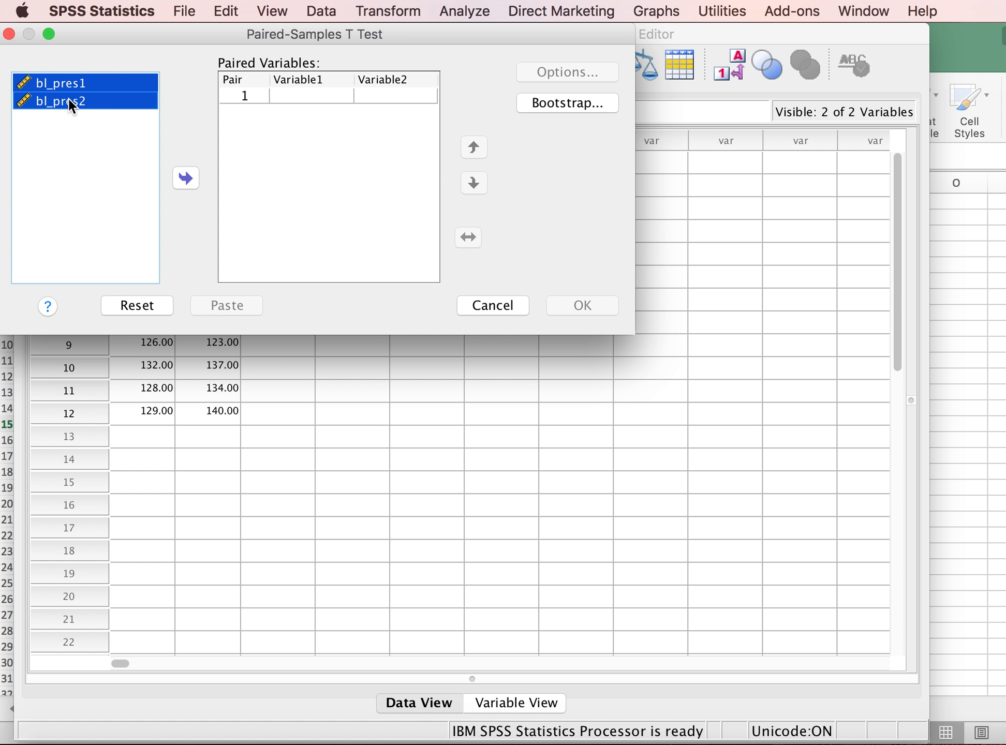
pyautogui.click(184, 177)
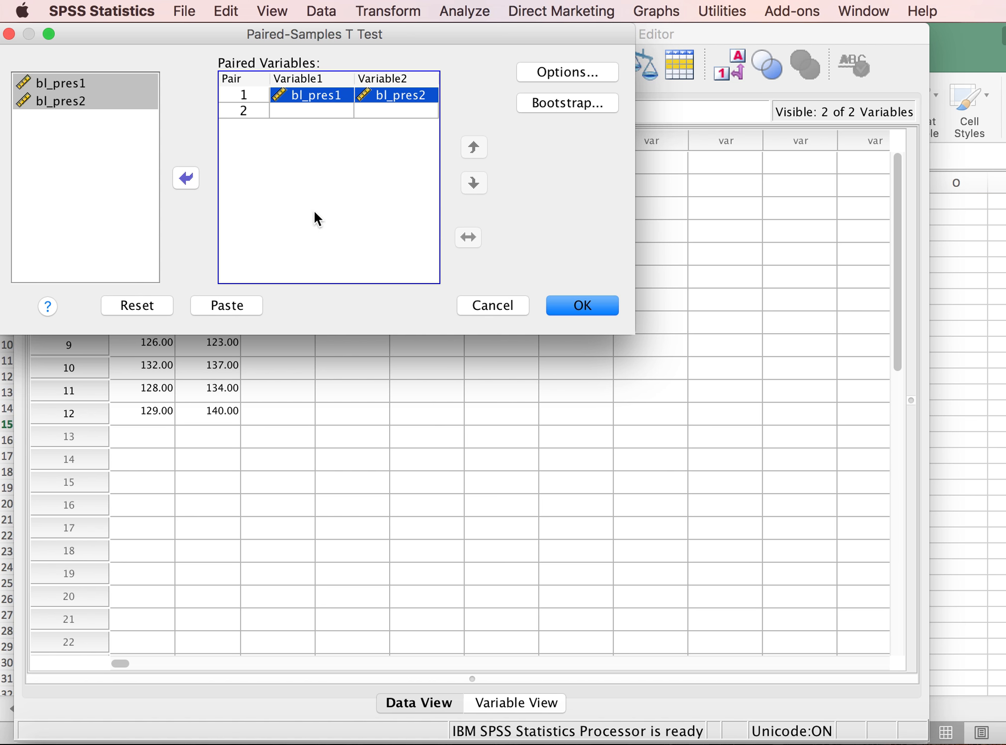
pyautogui.click(575, 307)
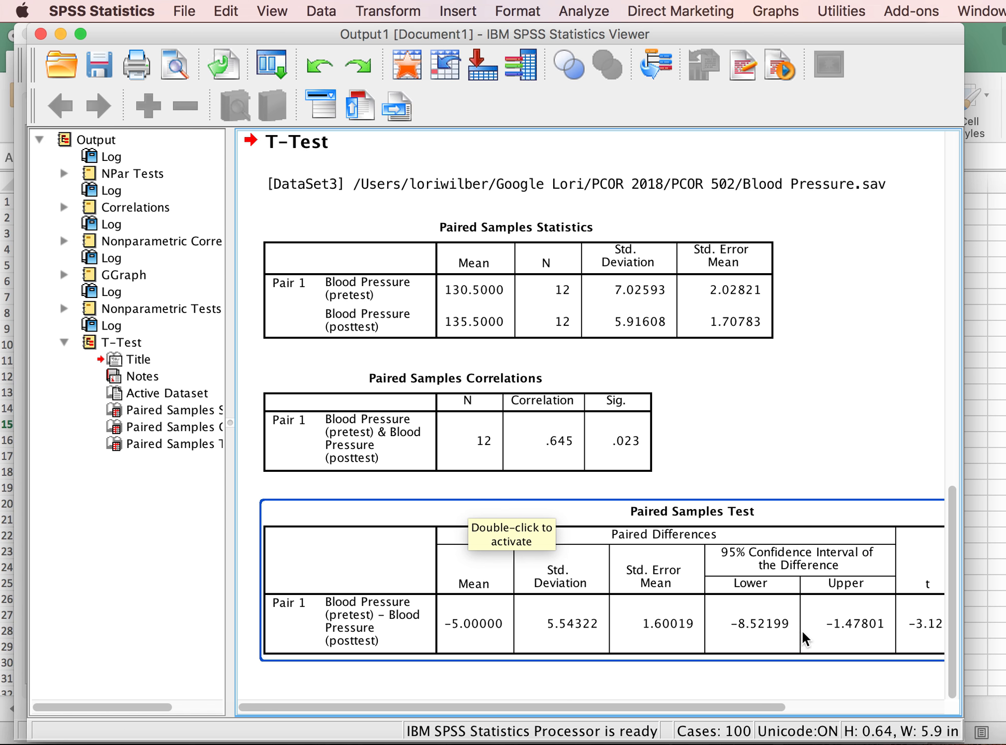
# - Examine the Paired Samples Correlations table and the t, df and two-tailed significance in the Paired Samples Test table
pyautogui.hscroll(8, 800, 630)
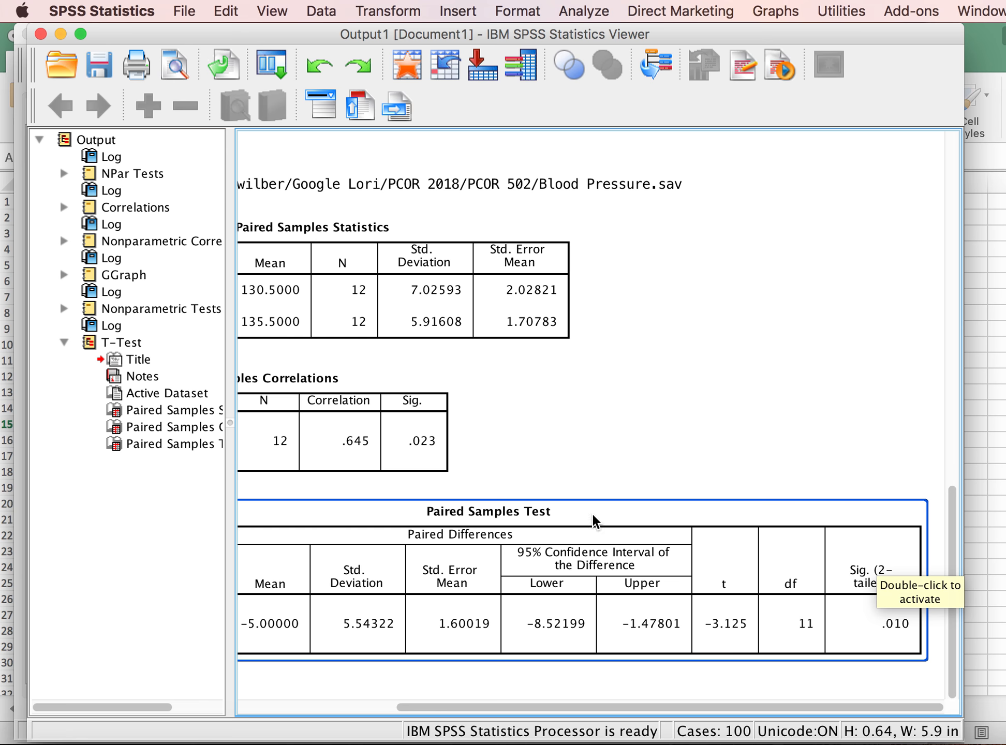
pyautogui.click(299, 442)
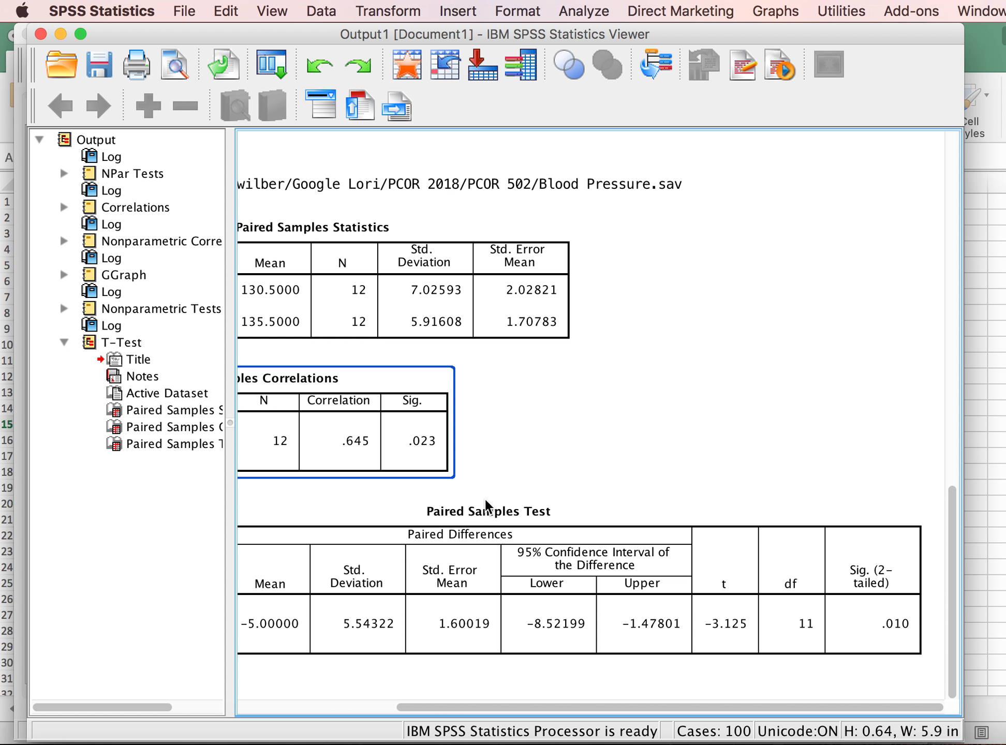
pyautogui.click(496, 510)
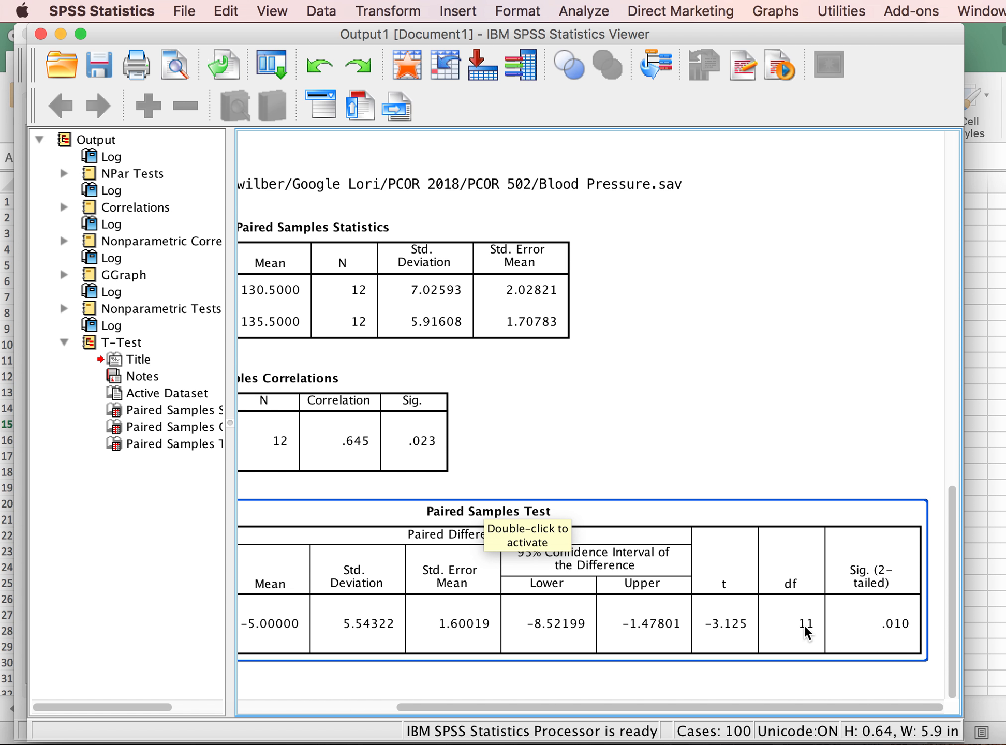